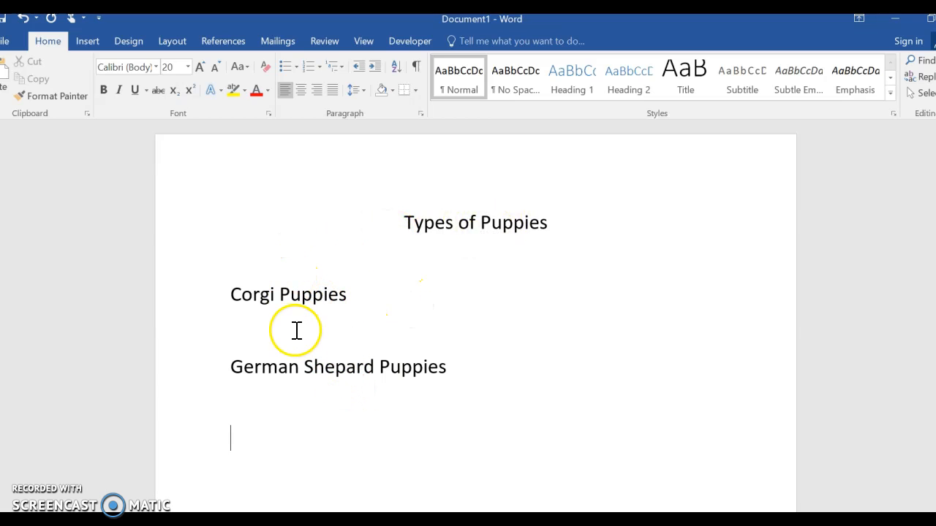
Insert a screen clipping of the browser's second corgi image, the puppy in a kitchen, below the German Shepard Puppies line.
click(88, 42)
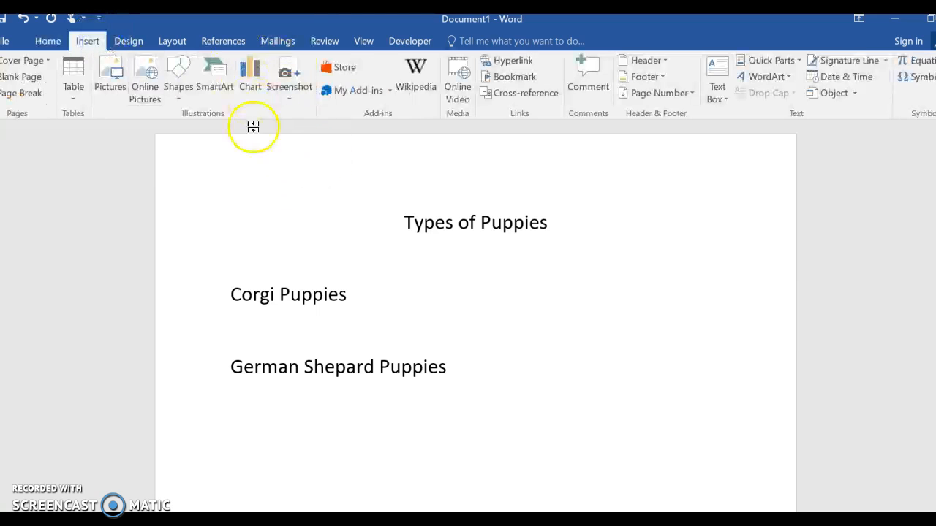
click(292, 106)
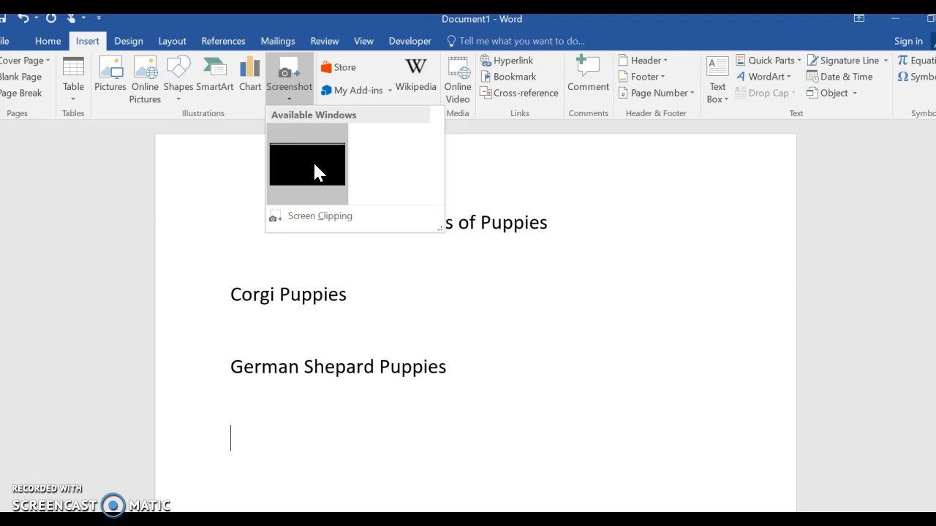
click(320, 215)
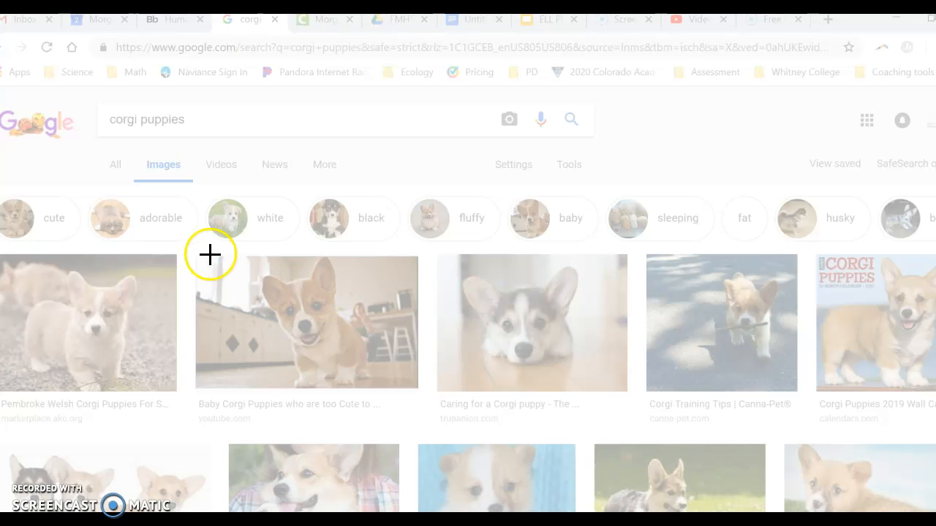
drag(224, 282, 420, 411)
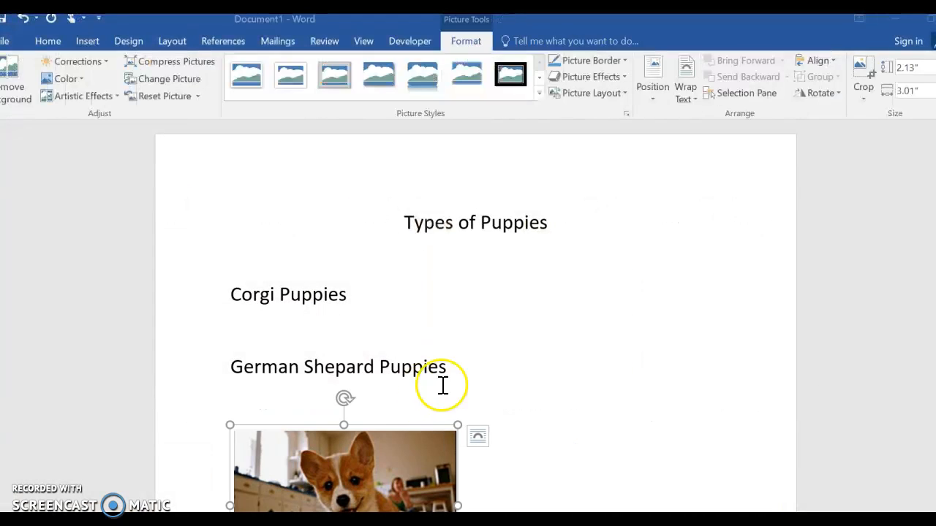
Try to reposition the inline corgi picture freely around the Corgi Puppies line.
drag(393, 452, 462, 340)
drag(390, 374, 468, 287)
drag(482, 356, 248, 361)
drag(384, 365, 219, 364)
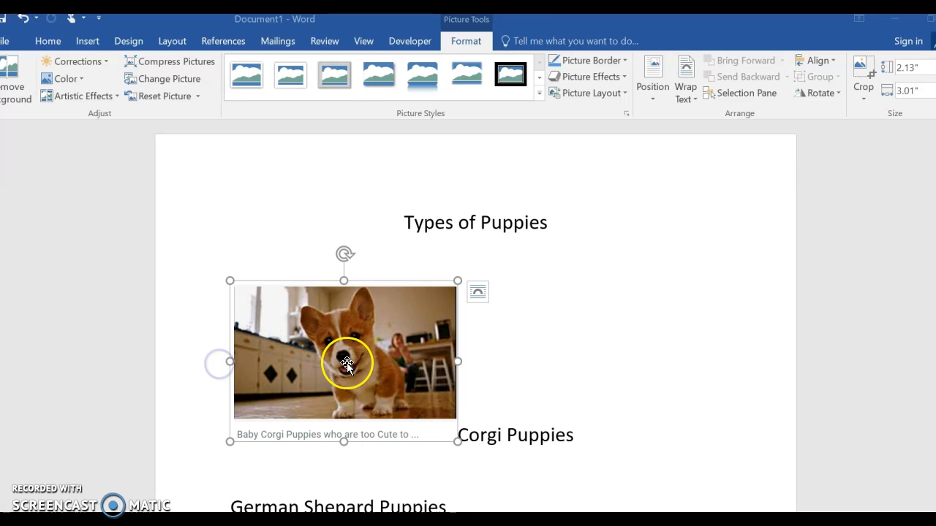
Set the corgi picture's text wrapping to Behind Text.
right_click(345, 360)
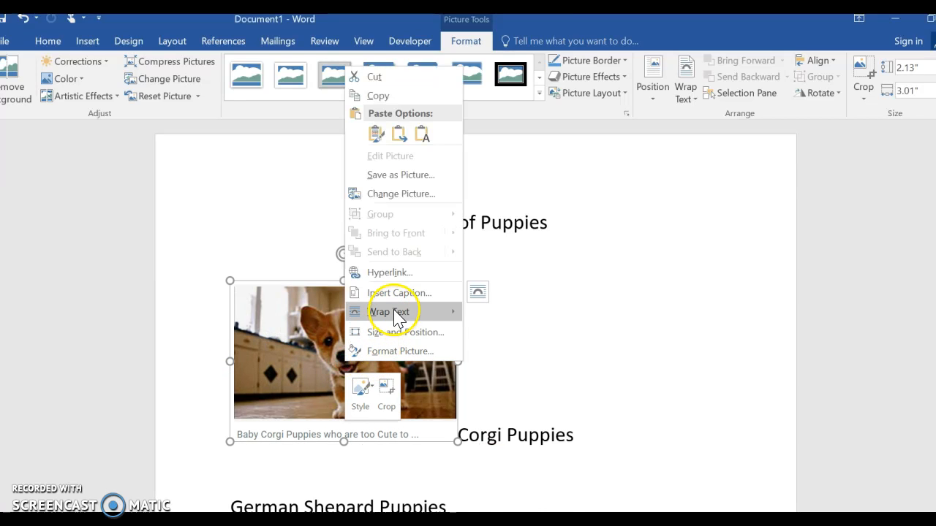
mouse_move(428, 310)
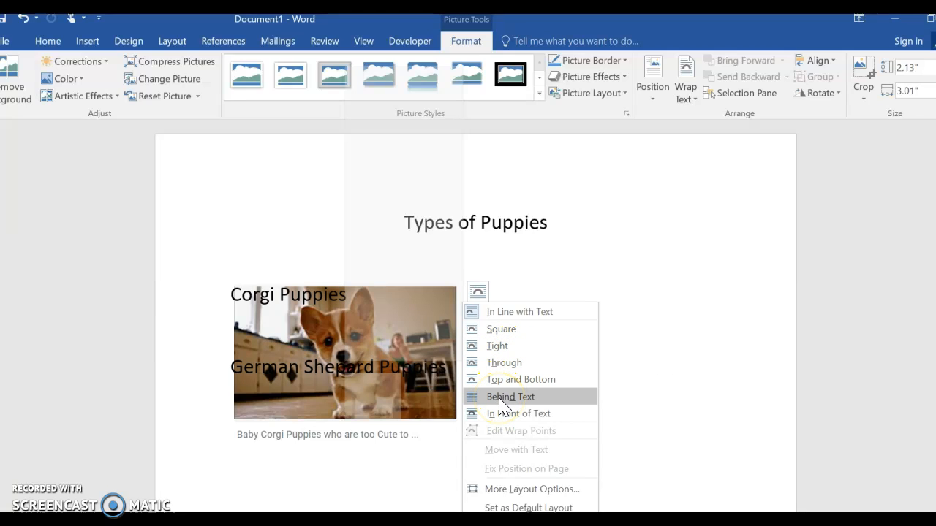
click(500, 400)
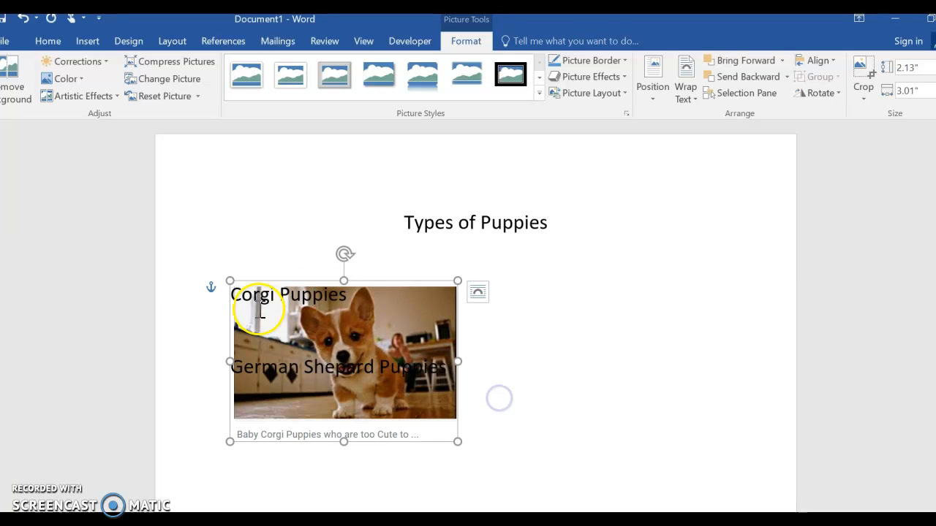
Move the corgi picture beside the Corgi Puppies line and shrink it to about 1.43" high by 2.03" wide.
drag(365, 327, 476, 240)
drag(590, 377, 523, 322)
drag(505, 278, 501, 306)
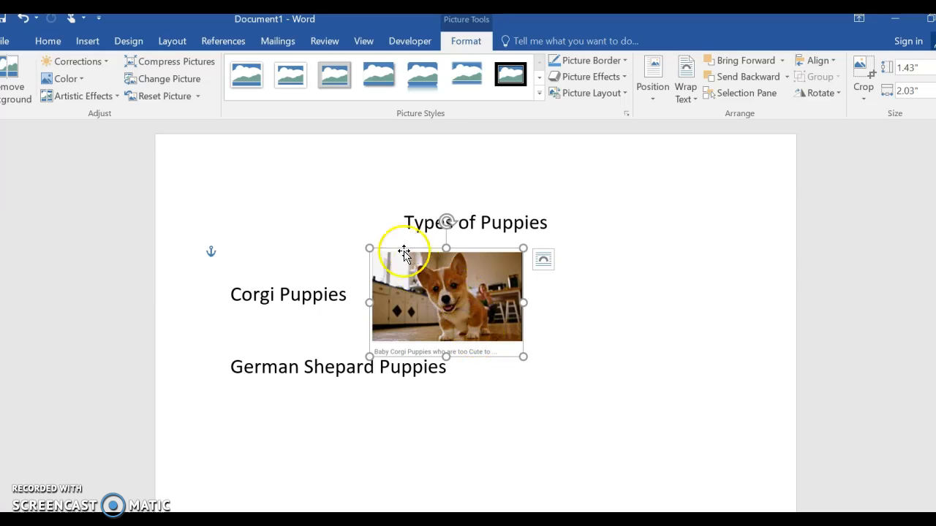
Crop the caption and both sides off the corgi picture, leaving about 1.21" by 1.33" around the puppy.
click(866, 73)
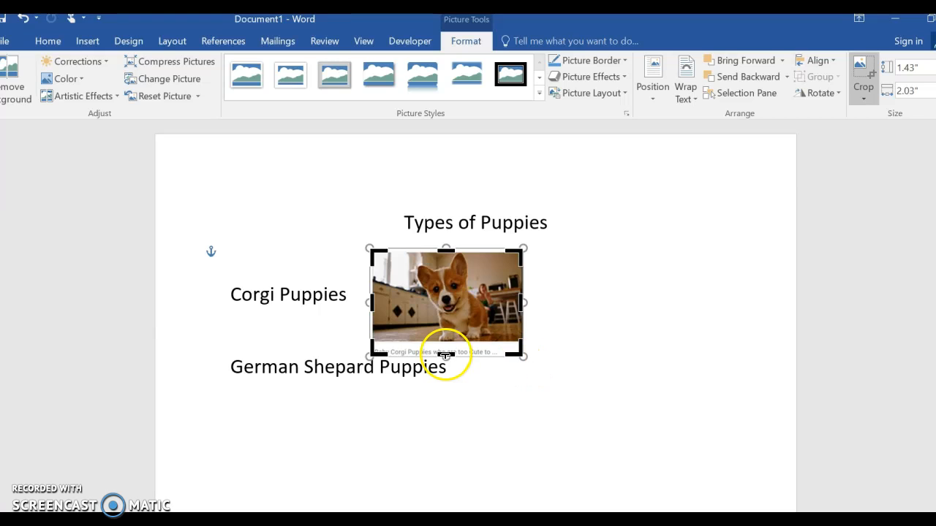
drag(448, 356, 439, 341)
mouse_move(523, 290)
mouse_down()
mouse_move(512, 288)
mouse_move(523, 290)
mouse_up()
drag(371, 294, 407, 302)
drag(522, 297, 500, 299)
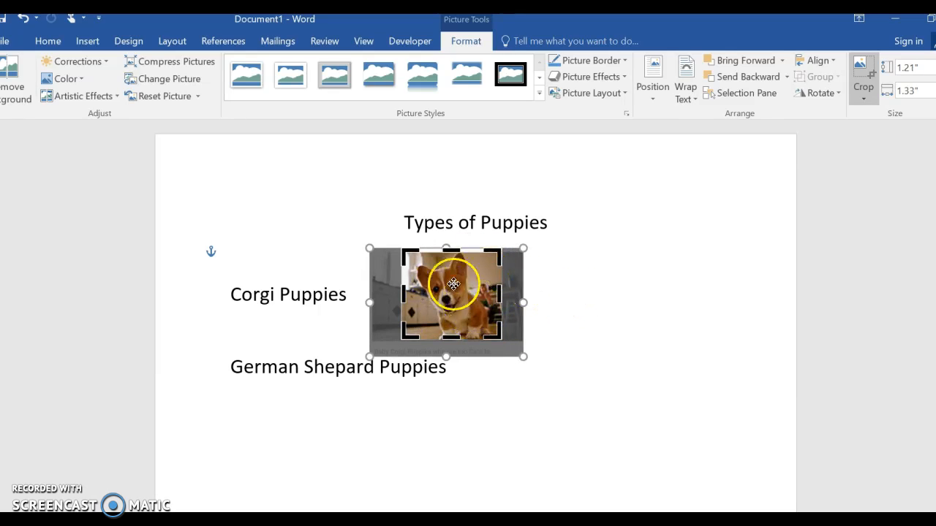
click(597, 289)
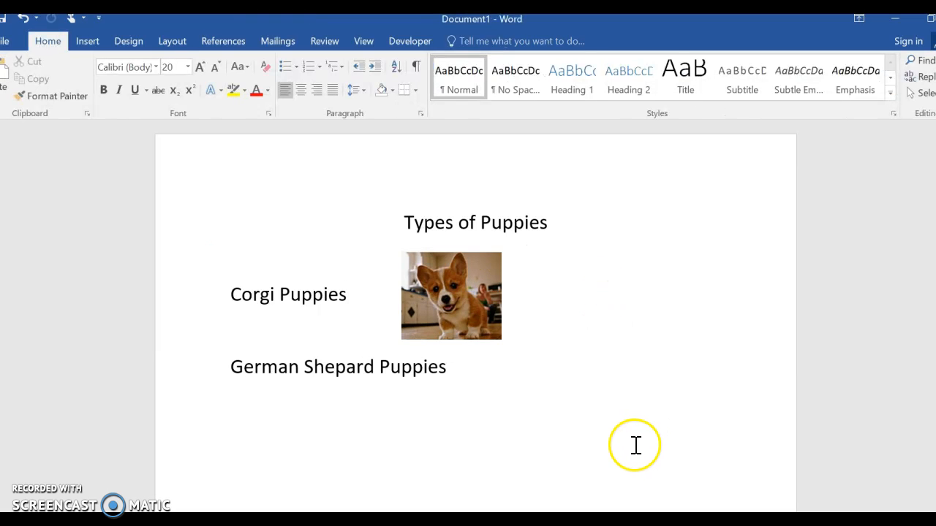
click(467, 301)
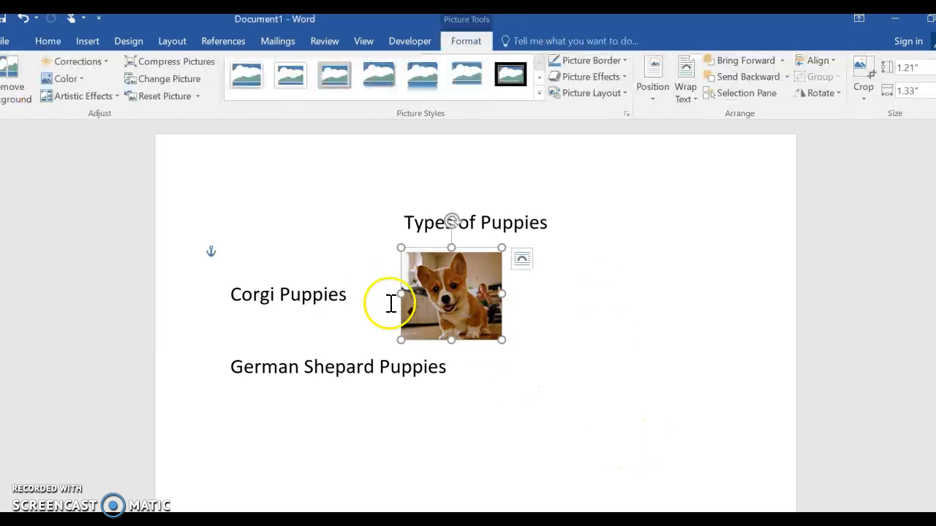
click(863, 73)
click(564, 335)
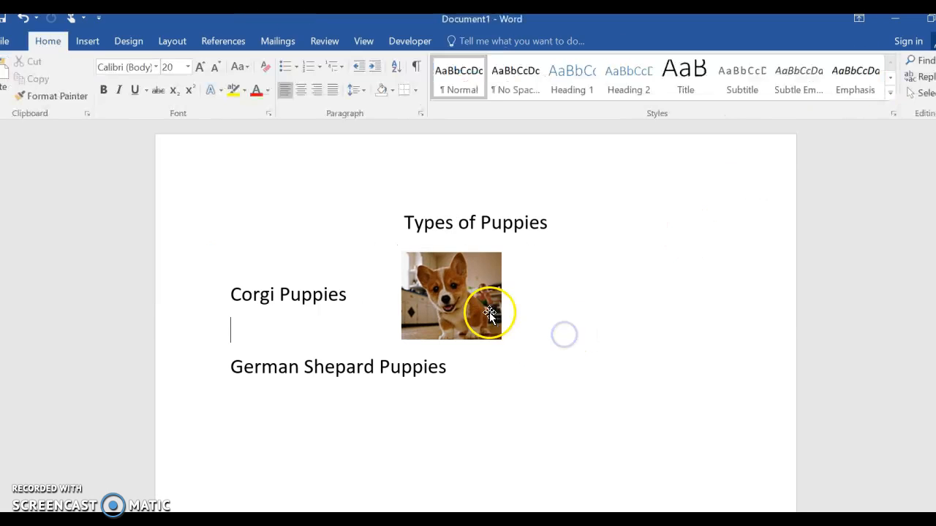
Move the cropped corgi picture close to the end of the Corgi Puppies line.
drag(477, 288, 436, 293)
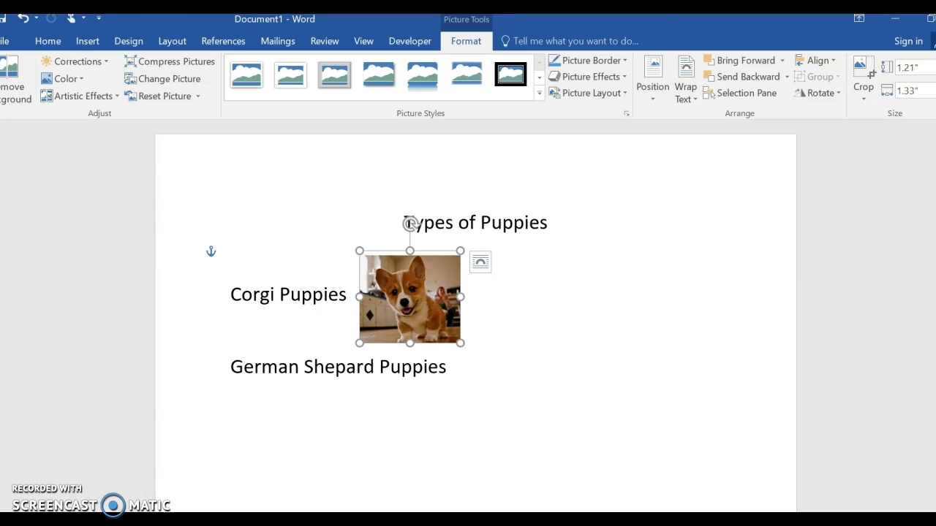
Switch to the browser and search Google Images for german shepherd puppies.
click(42, 519)
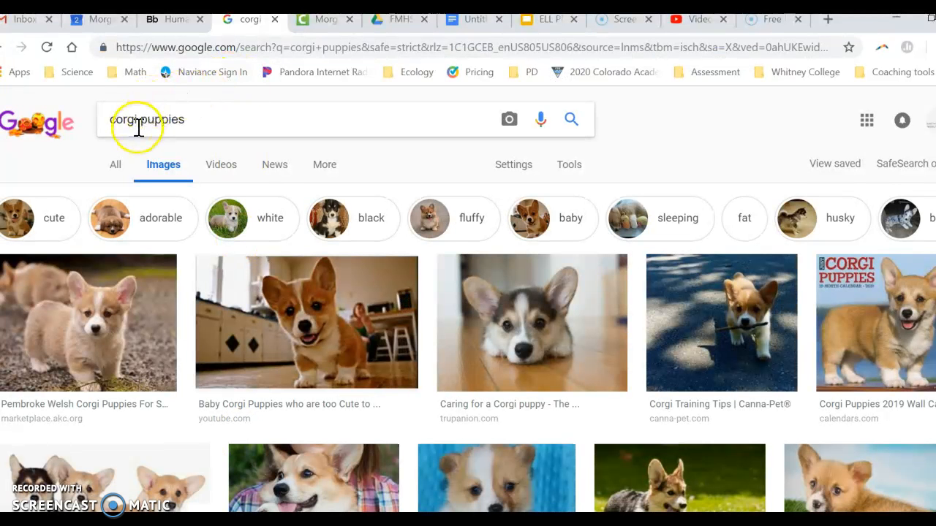
drag(139, 119, 91, 126)
text(german she)
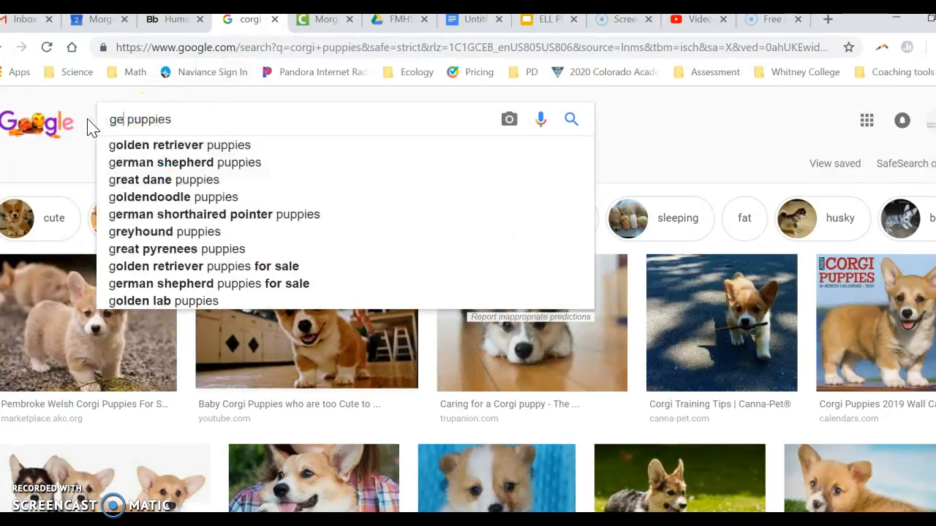
text(pard)
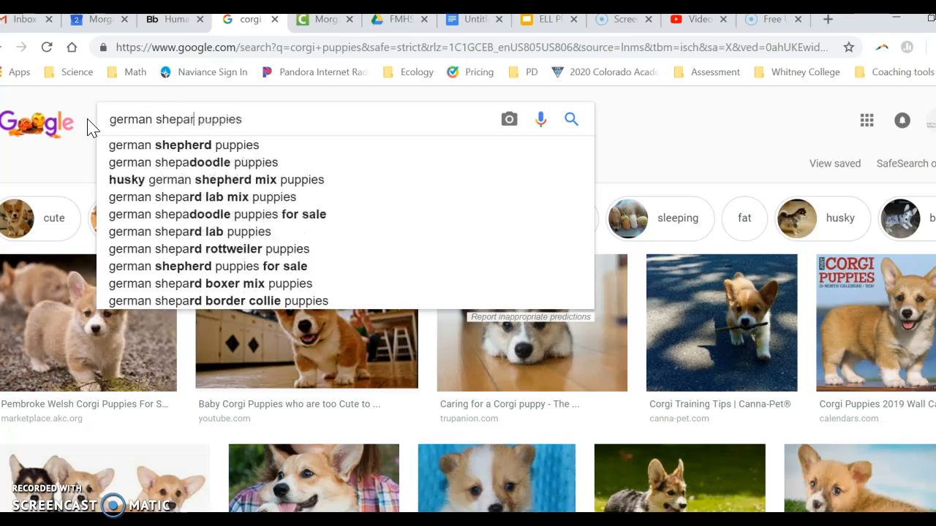
click(202, 145)
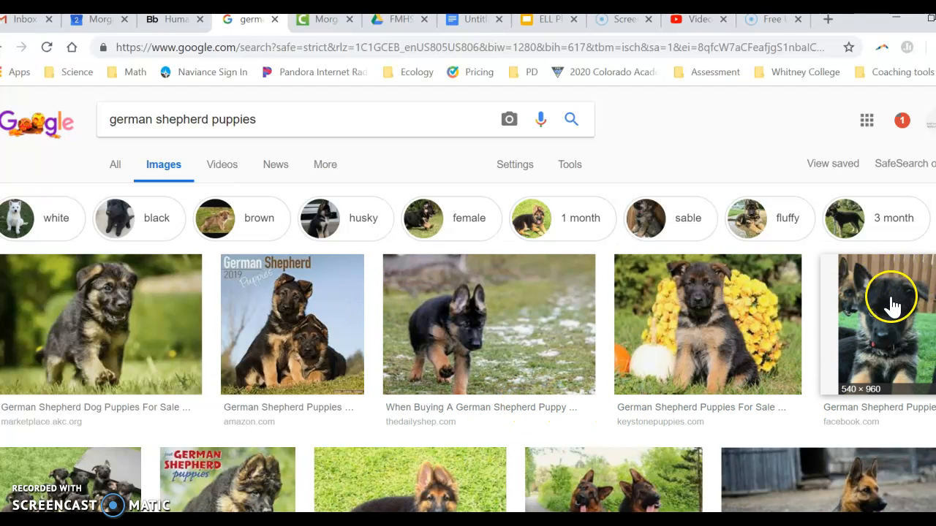
Return to Word and insert a screen clipping of the German shepherd puppy with yellow flowers after the German Shepard Puppies text.
click(251, 494)
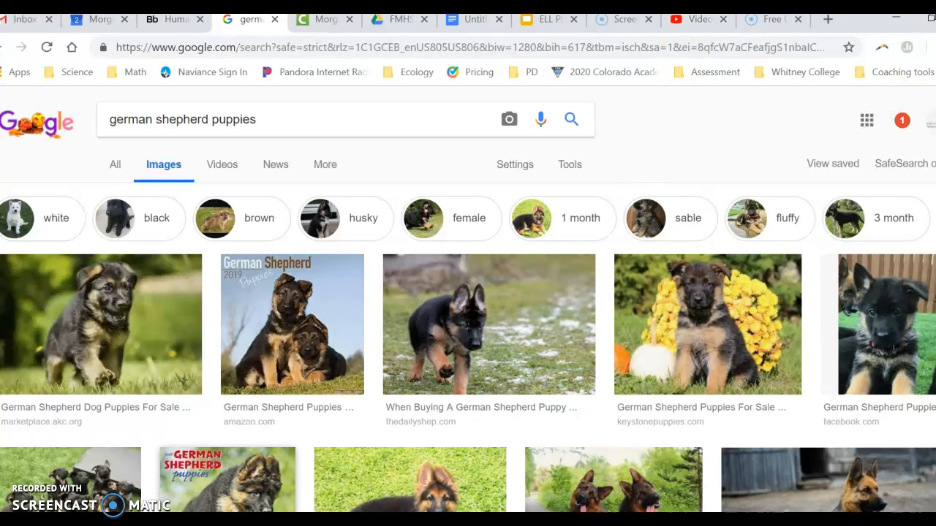
key(alt+Tab)
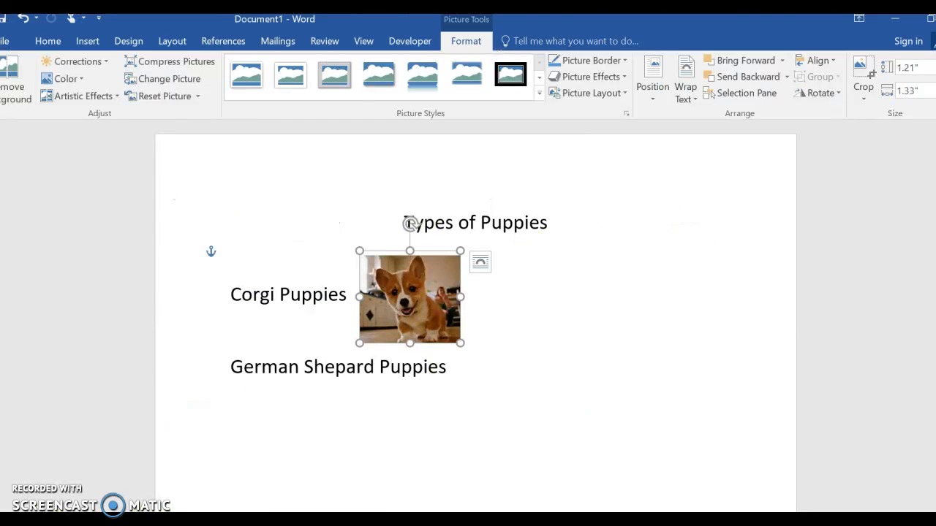
click(475, 362)
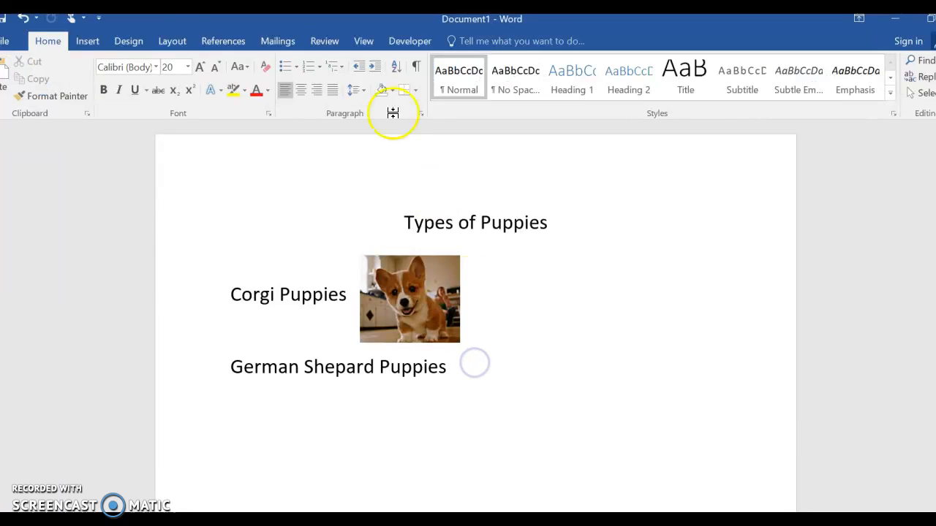
click(87, 42)
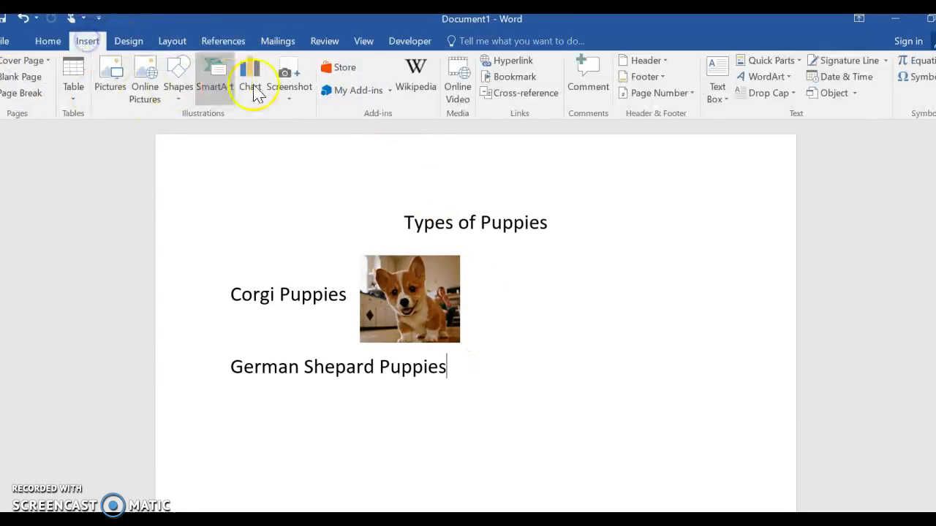
click(300, 96)
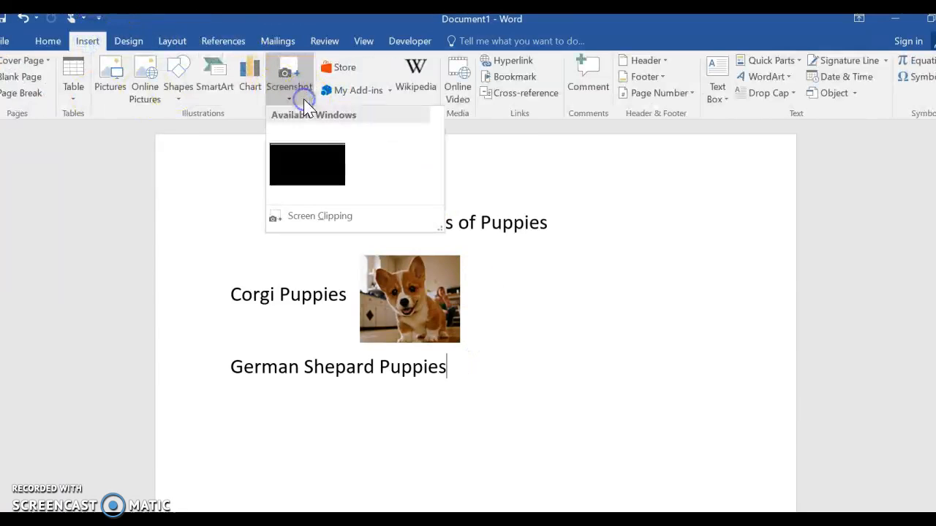
click(308, 217)
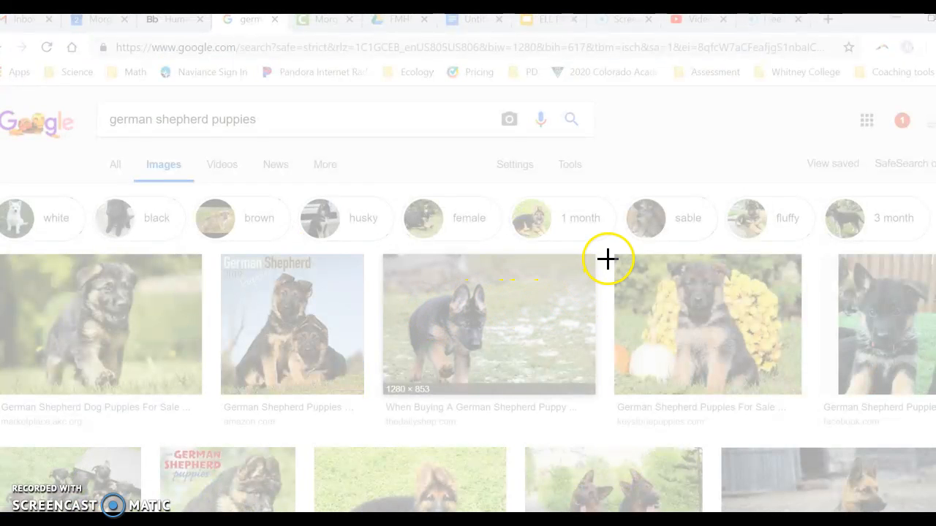
drag(617, 255, 801, 395)
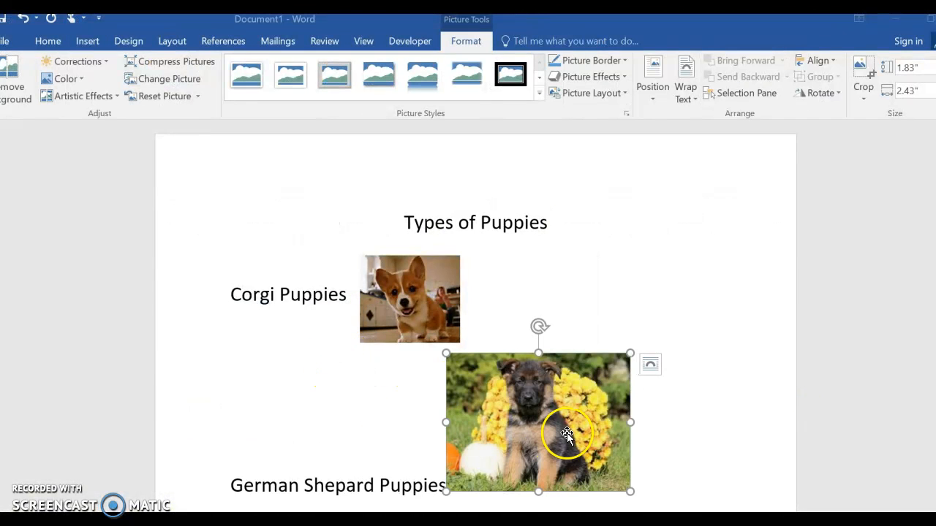
Open the text wrapping choices for the German shepherd picture.
click(650, 364)
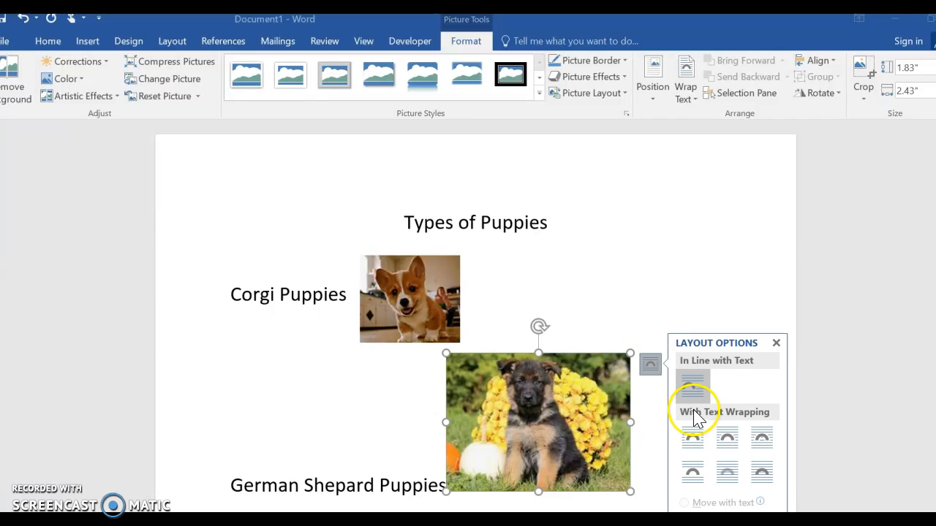
right_click(582, 395)
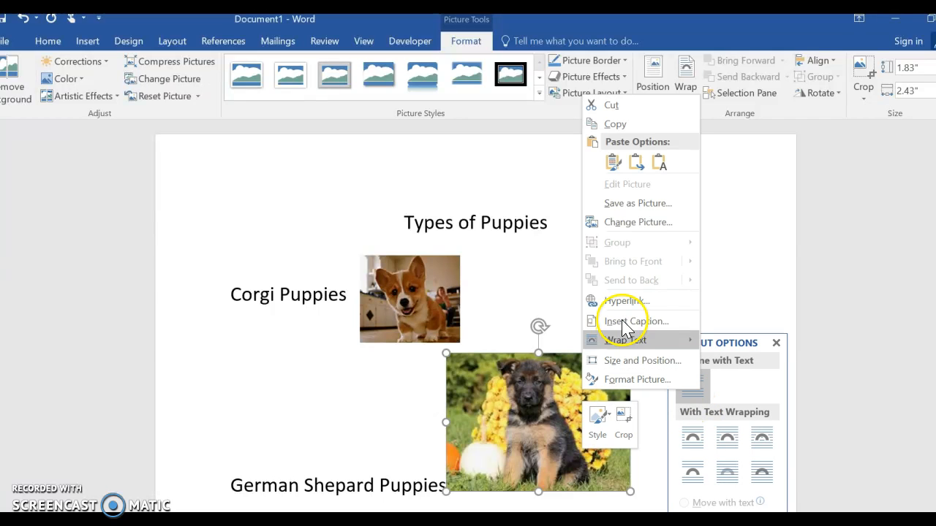